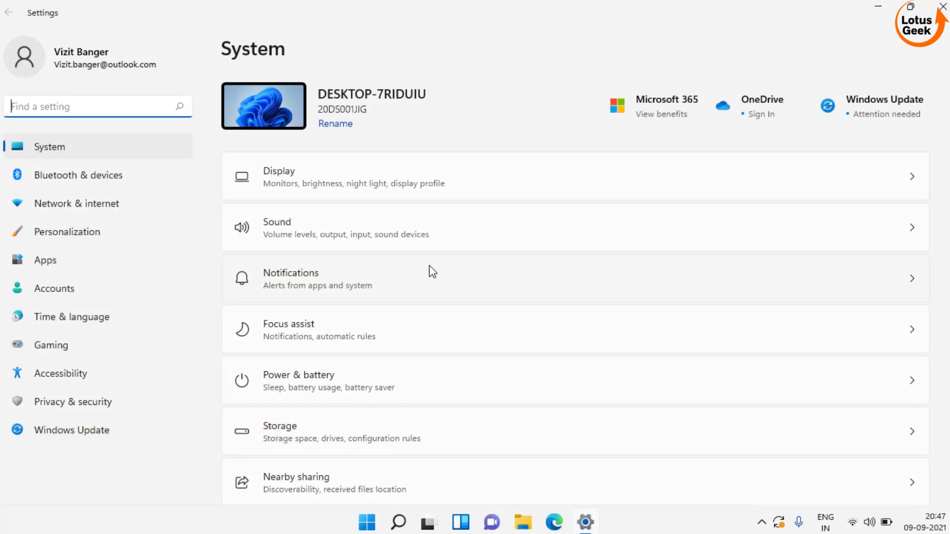
Go to Accounts > Access work or school in Windows Settings
click(71, 293)
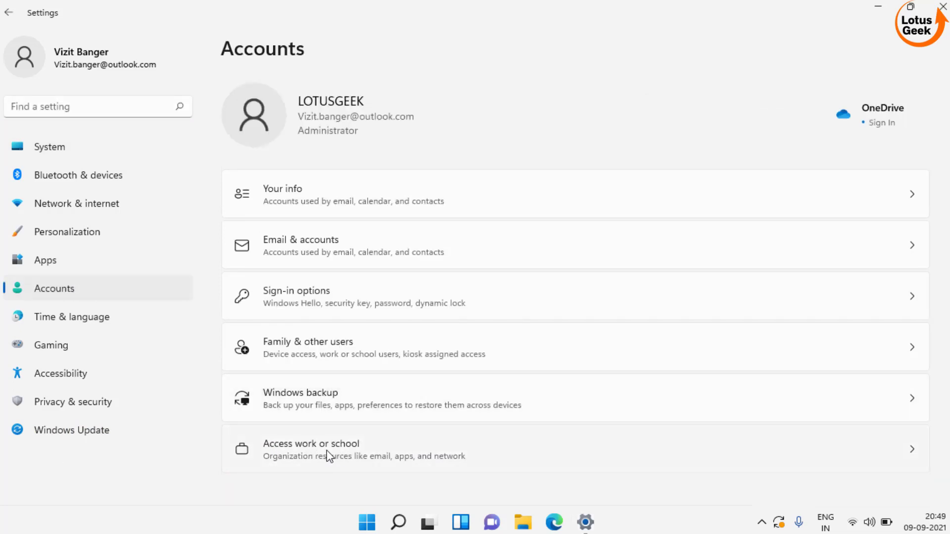
click(327, 450)
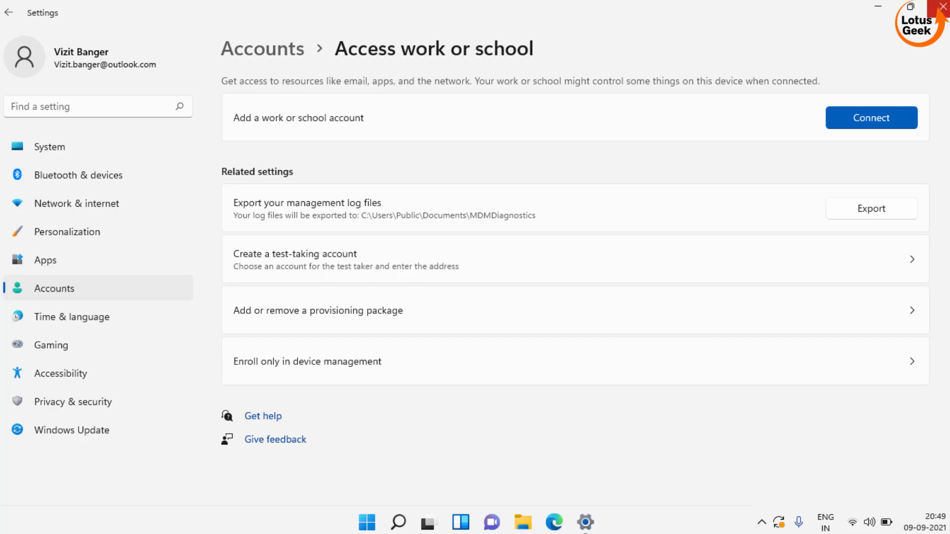
Close Settings and quit Microsoft Teams from the system tray
click(943, 7)
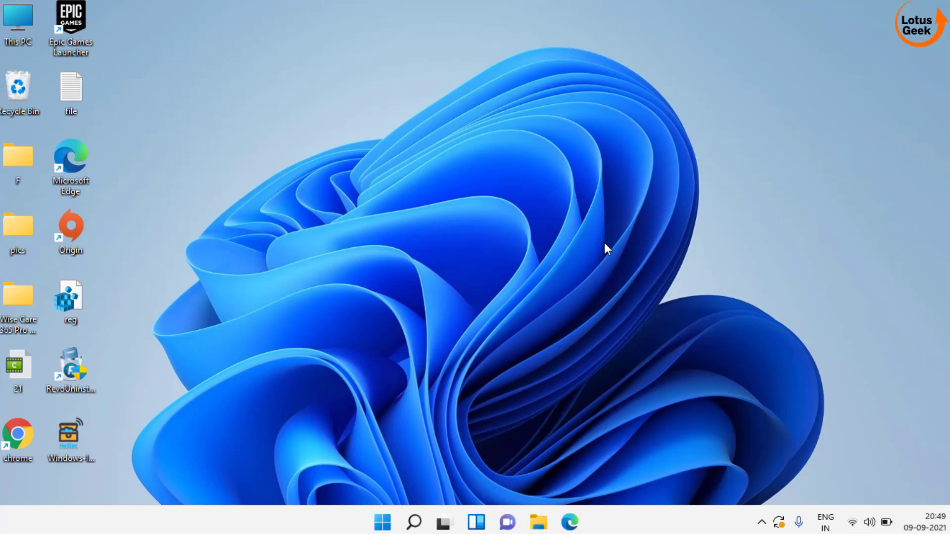
click(761, 522)
right_click(776, 484)
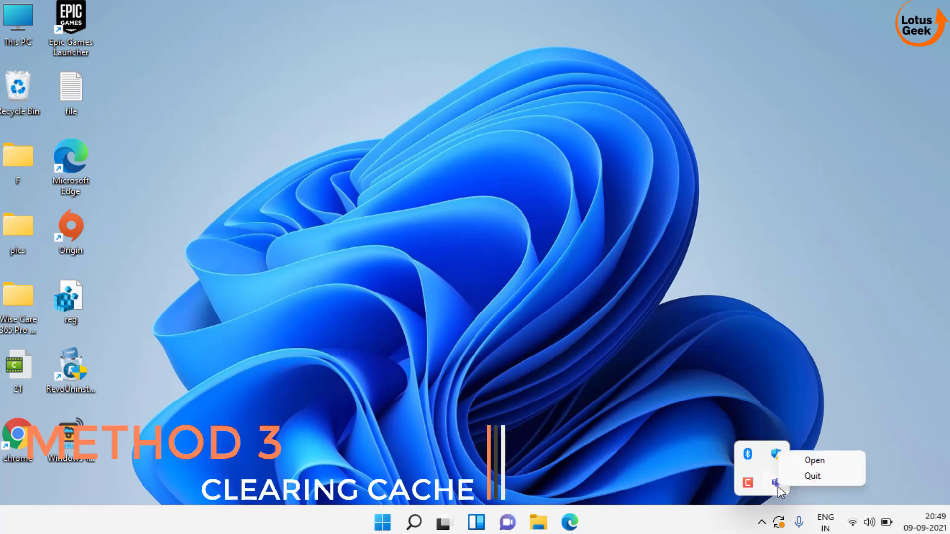
click(823, 476)
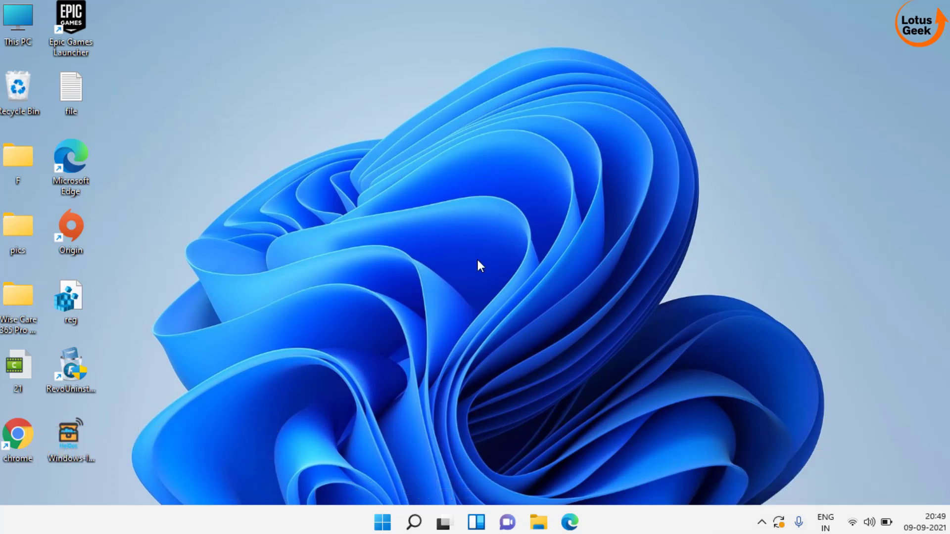
Open the %appdata% Roaming folder through the Run dialog
click(383, 530)
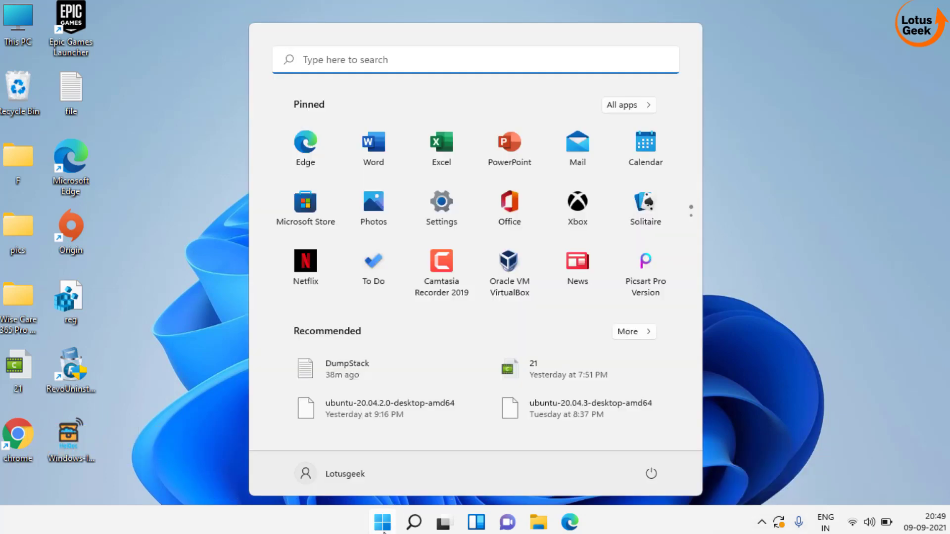
text(run)
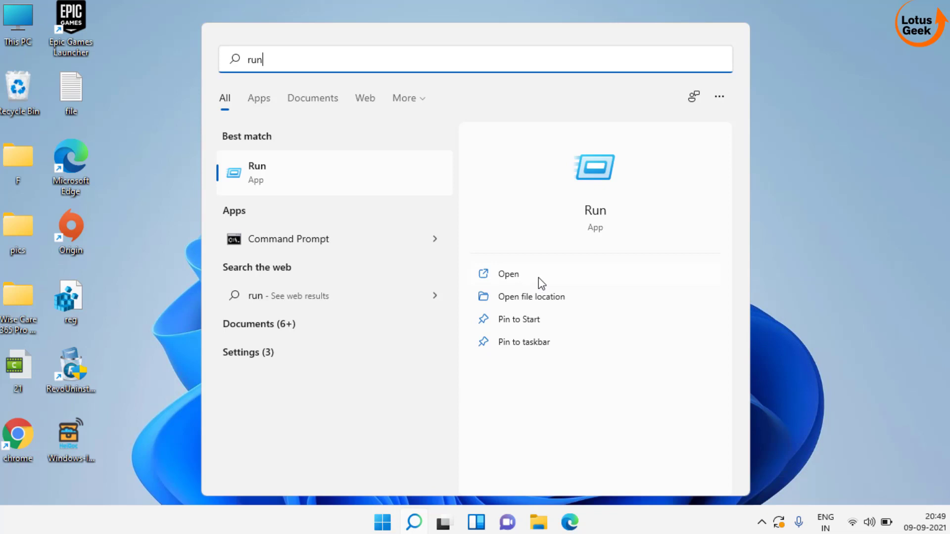
click(595, 173)
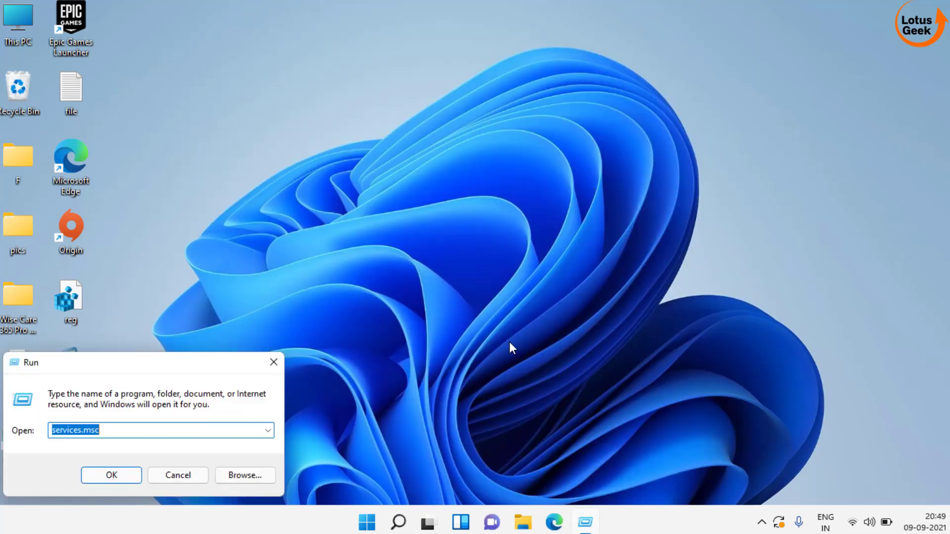
text(%appdata%)
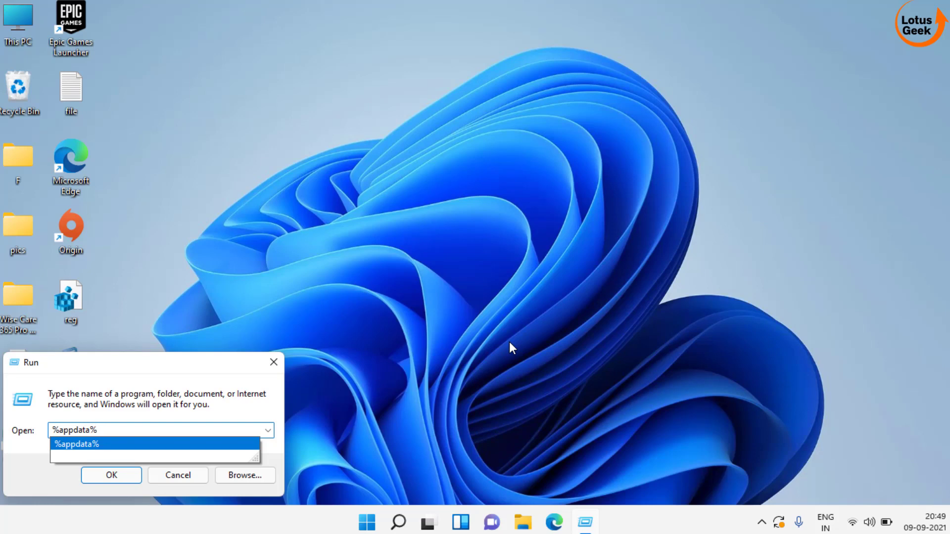
key(Return)
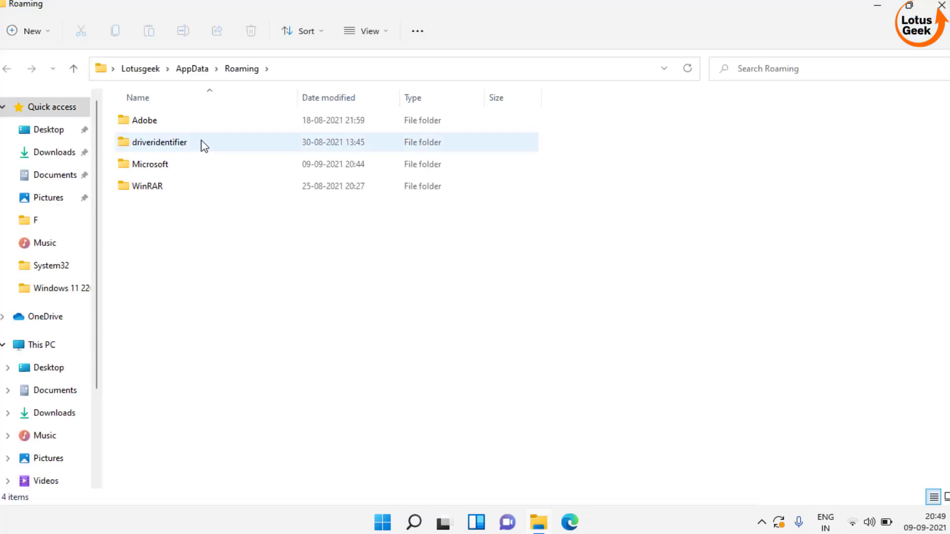
Open Microsoft\teams and check the Blog storage folder, then return to teams
double_click(164, 172)
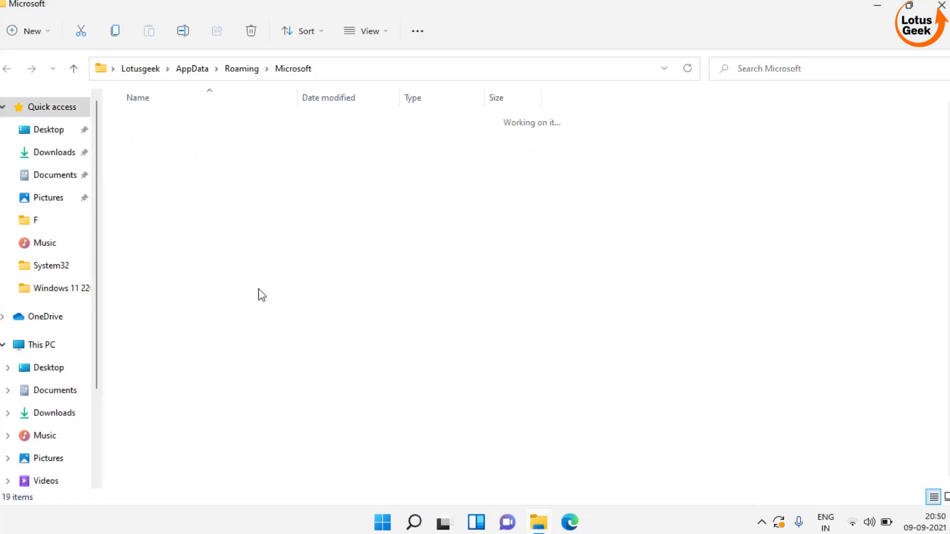
key(t)
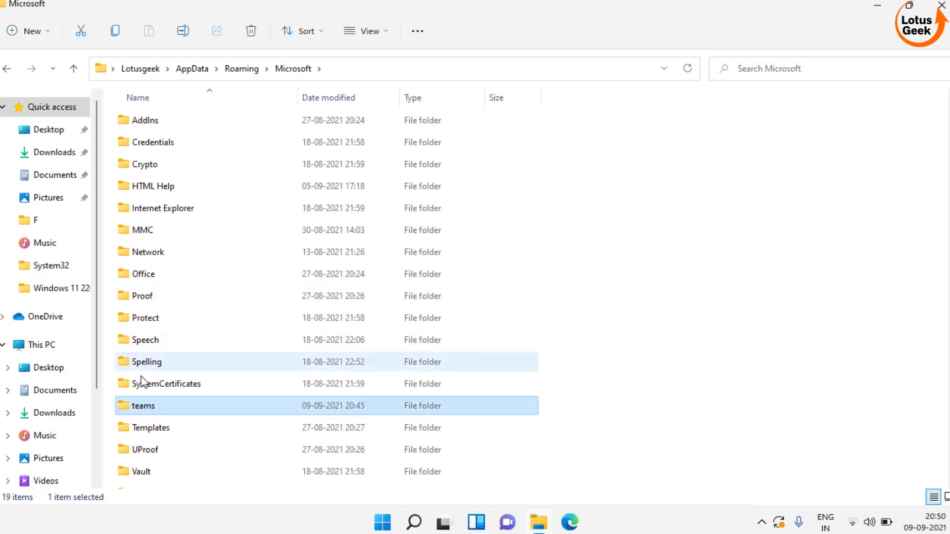
double_click(149, 407)
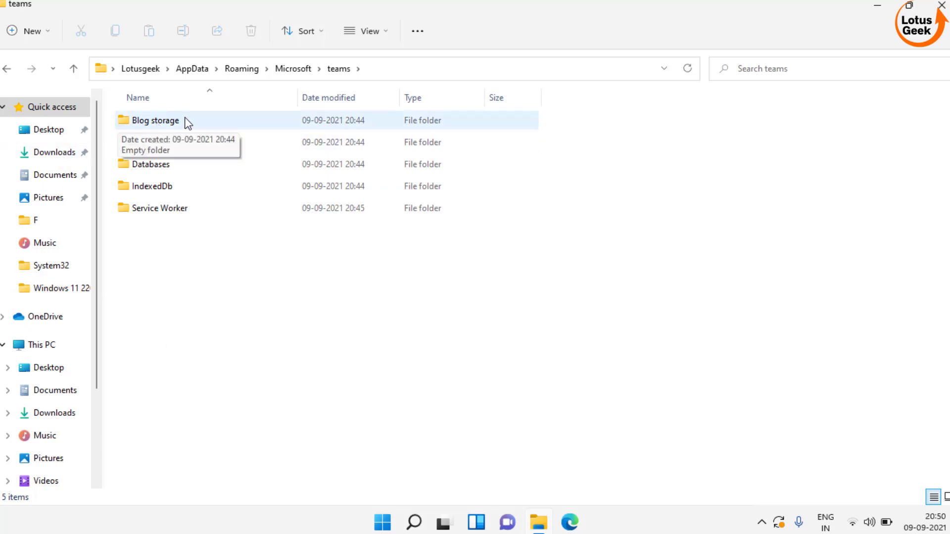
click(162, 120)
double_click(161, 119)
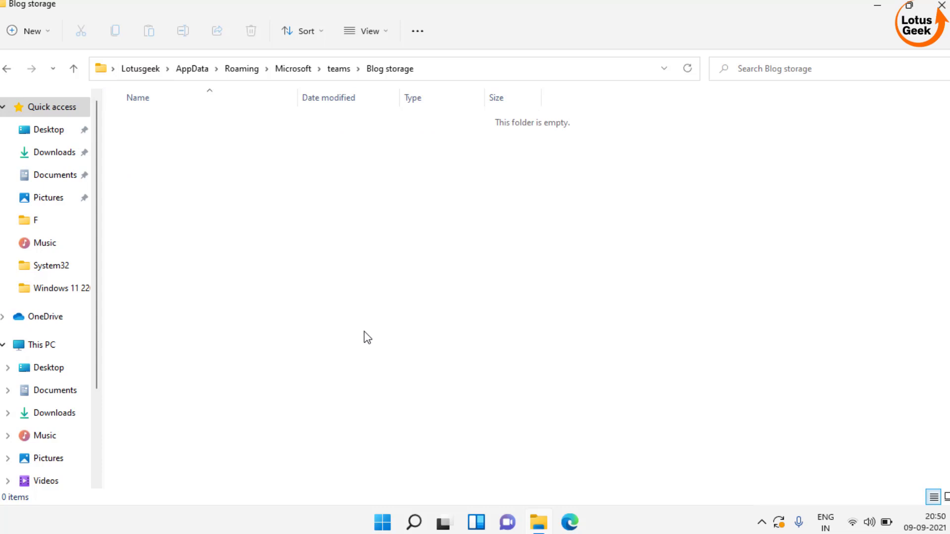
key(alt+Left)
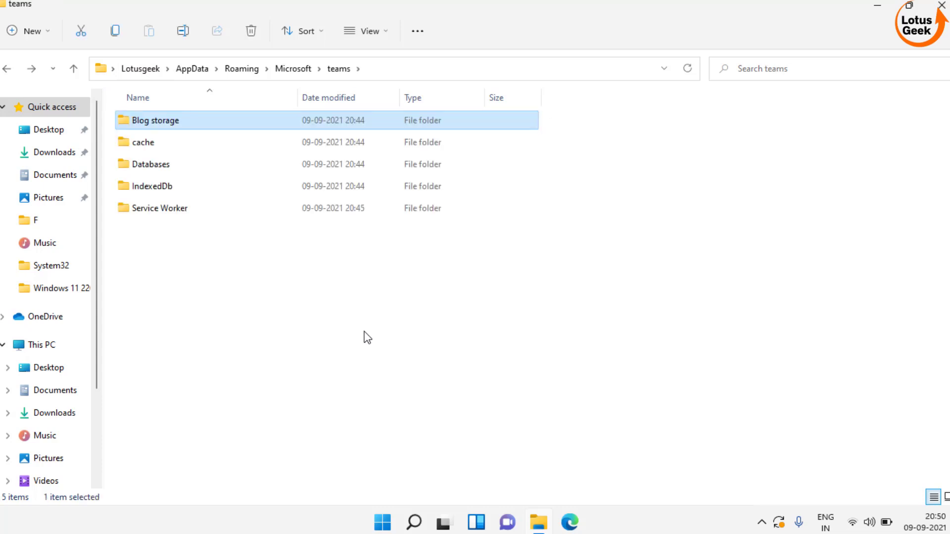
In Service Worker, check that the Cache memory and data base folders are empty
key(Down)
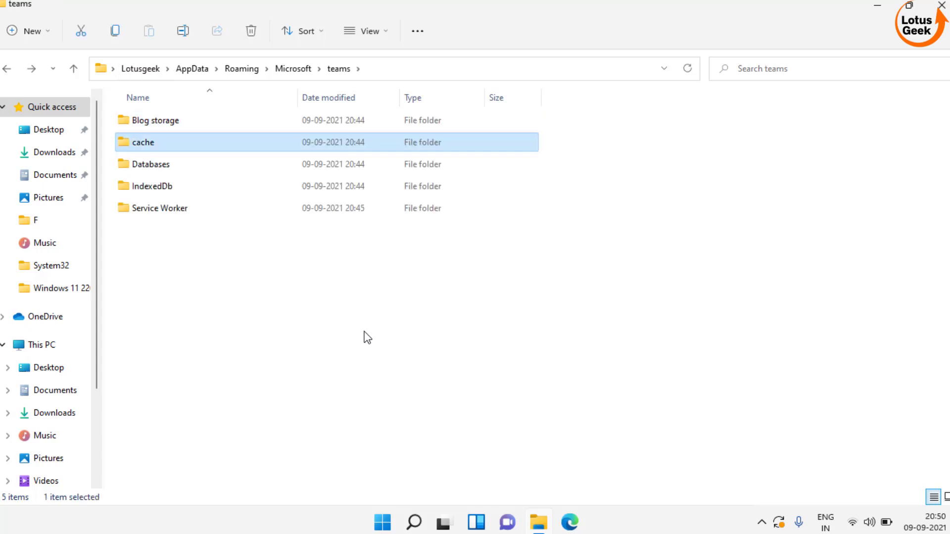
key(Down)
key(Down)
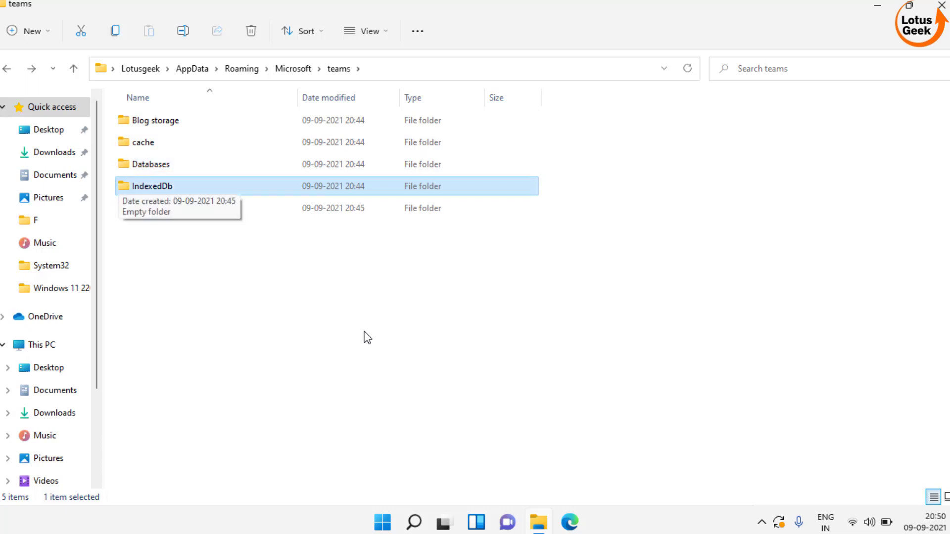
key(Down)
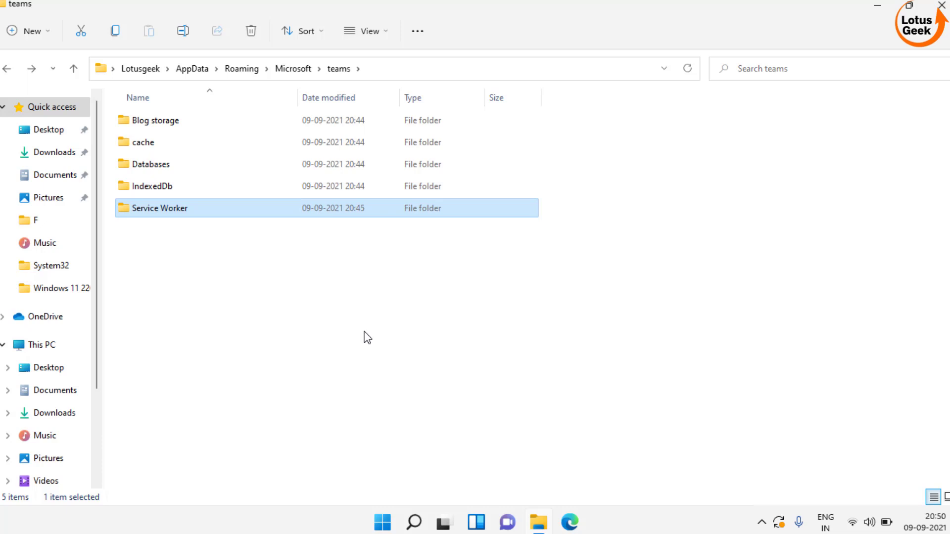
key(Return)
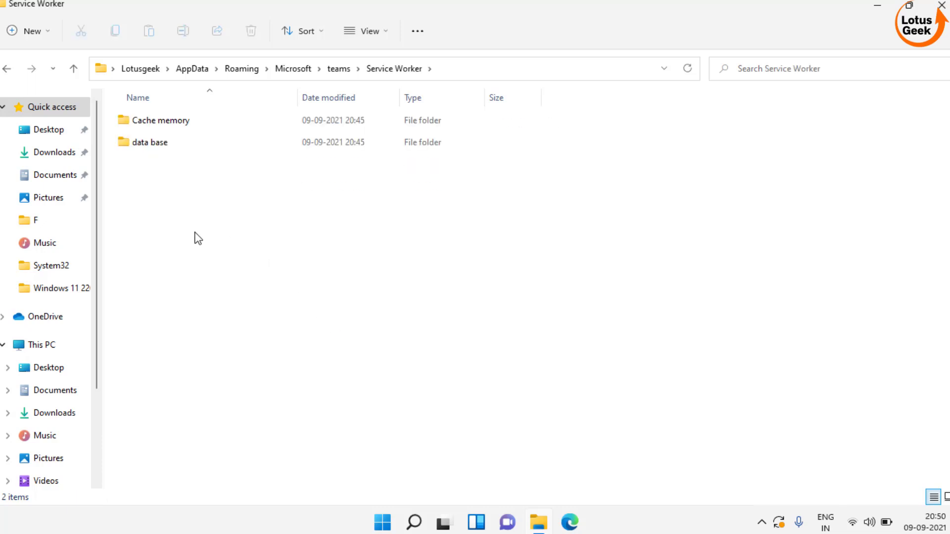
drag(180, 232, 194, 107)
click(164, 124)
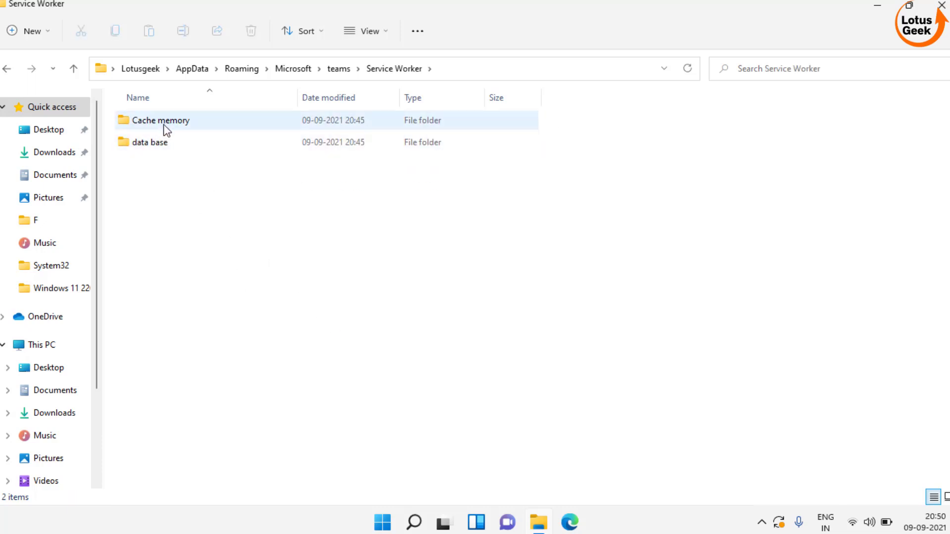
key(Return)
key(alt+Left)
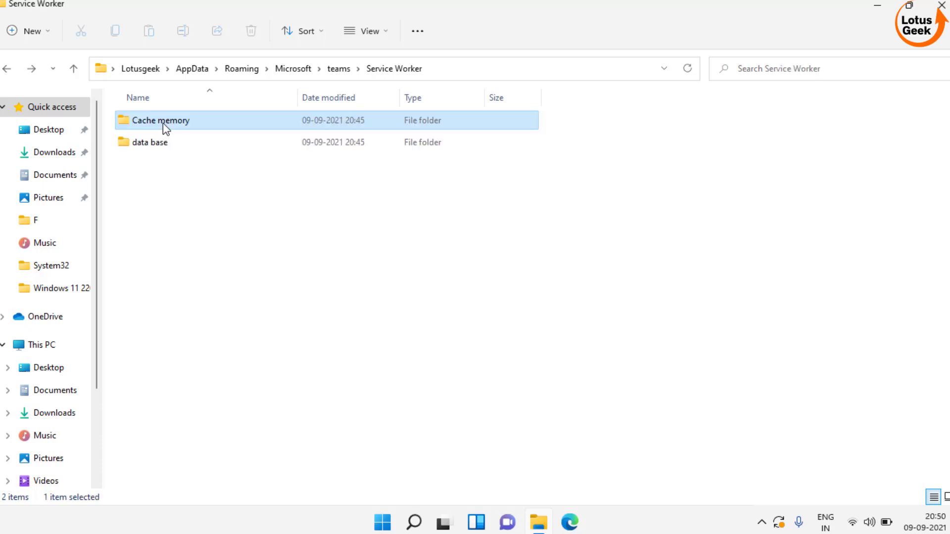
key(Down)
key(Return)
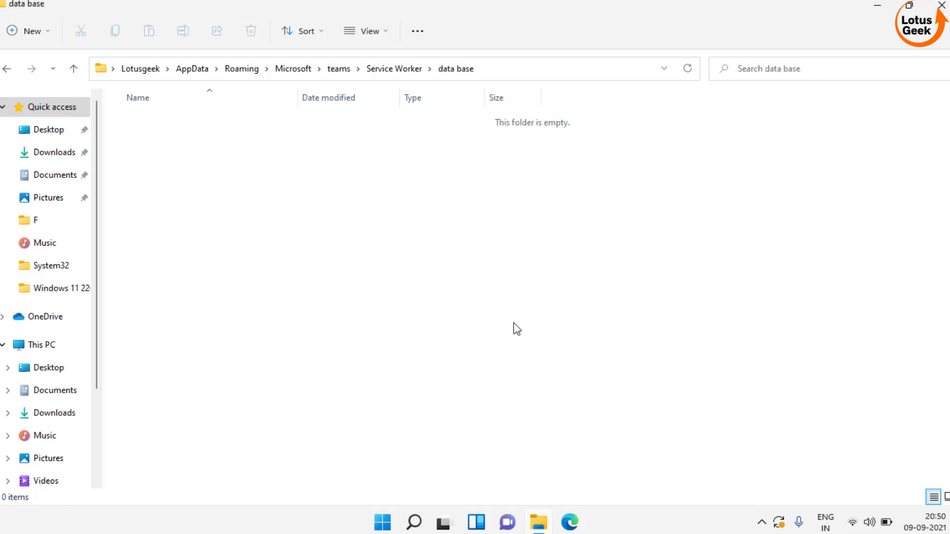
Back in teams, confirm the Databases and IndexedDb folders are empty
click(339, 71)
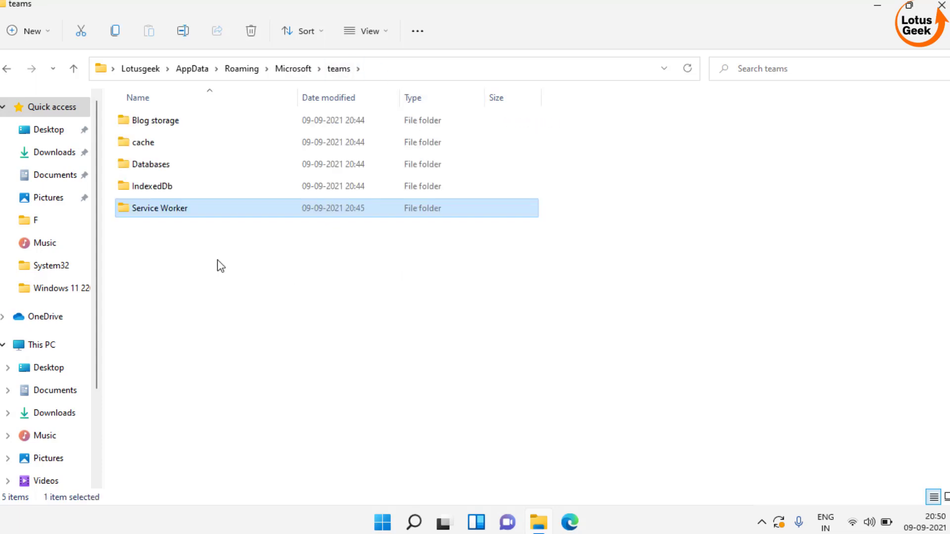
drag(197, 306, 213, 105)
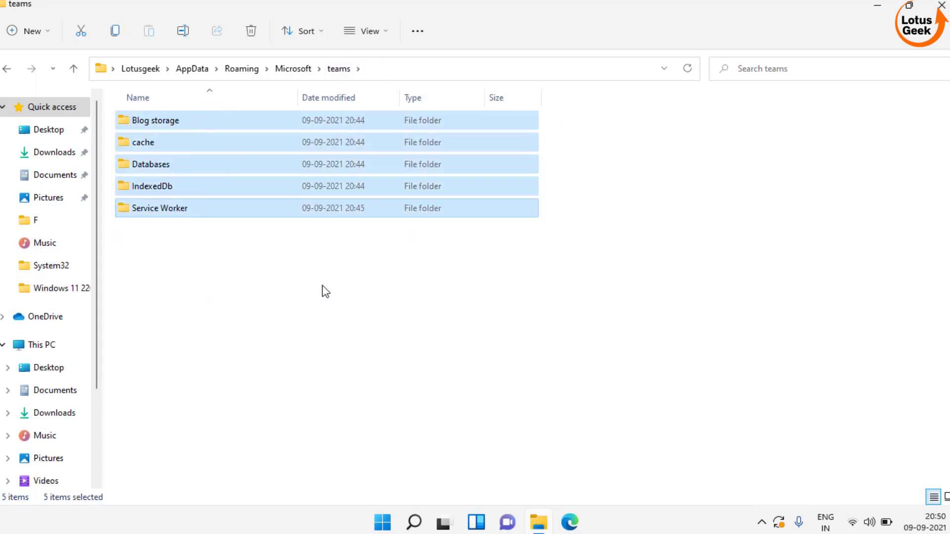
click(297, 267)
double_click(159, 178)
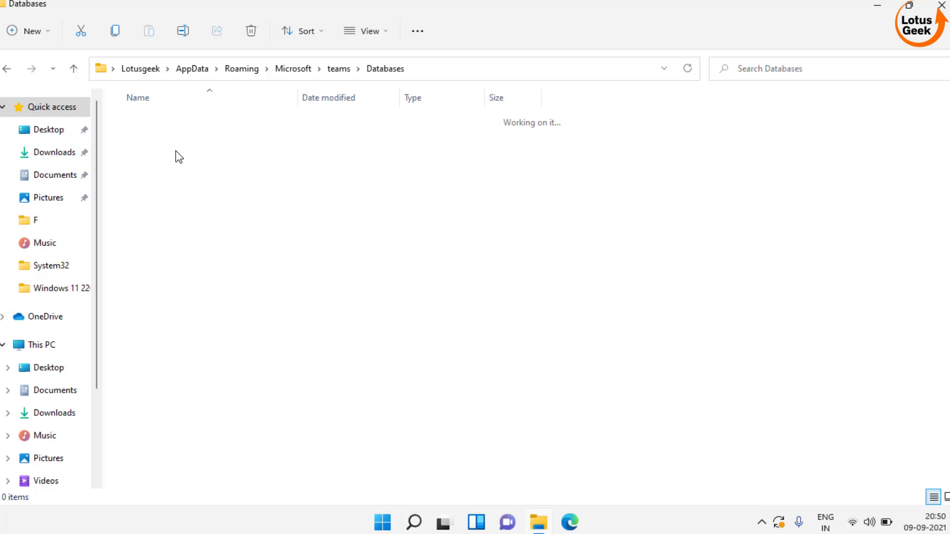
key(alt+Left)
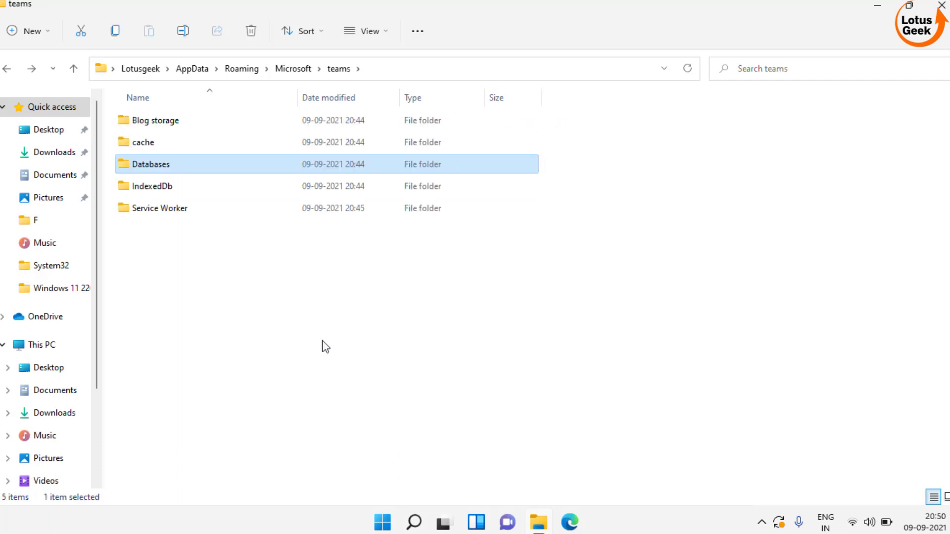
double_click(154, 192)
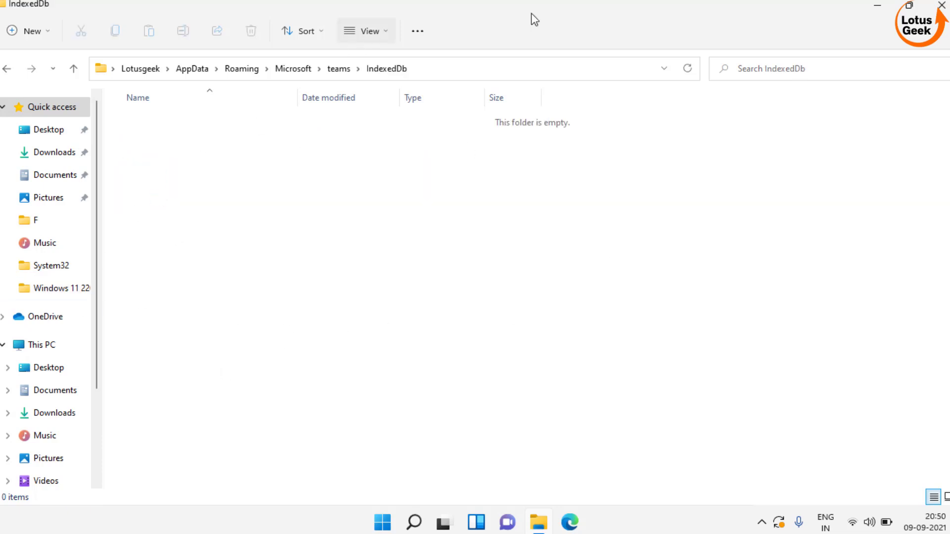
key(alt+Left)
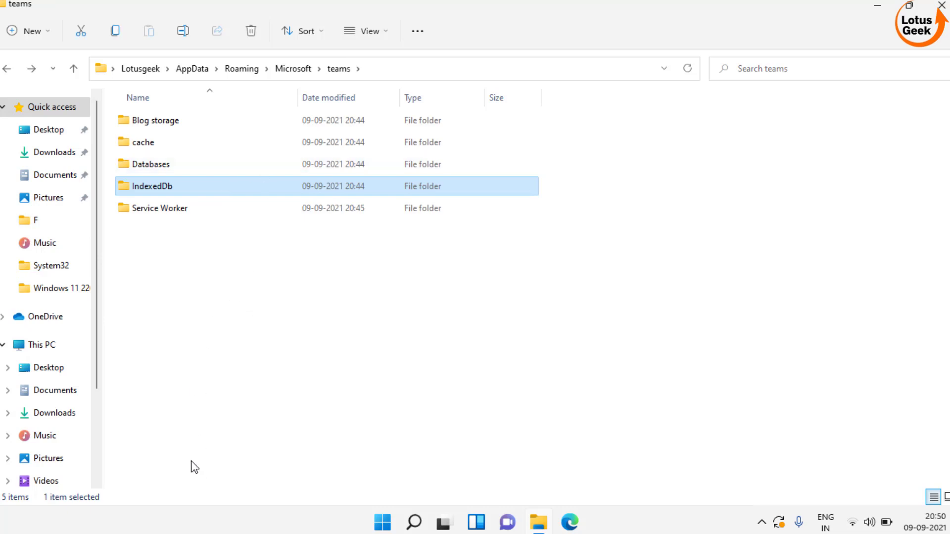
Select all five folders in teams, then clear the selection
drag(183, 462, 216, 110)
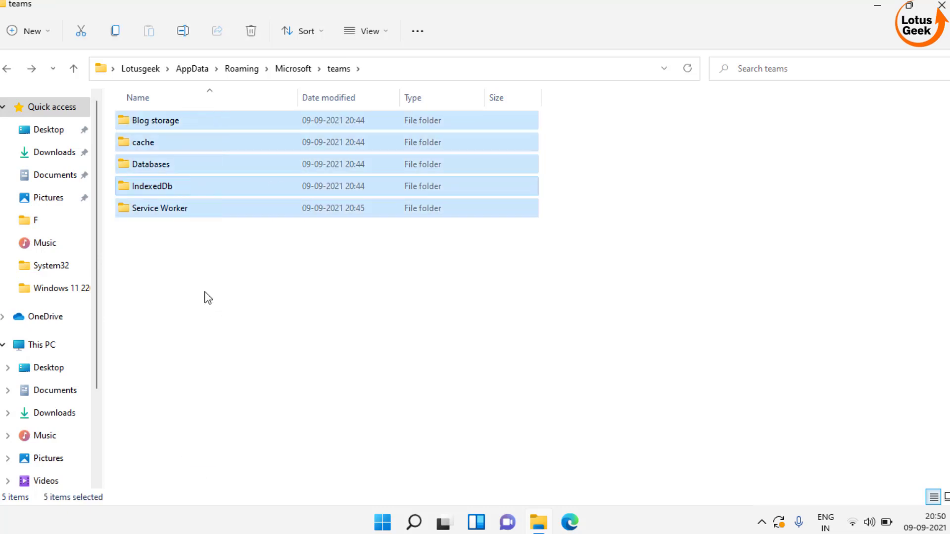
click(586, 396)
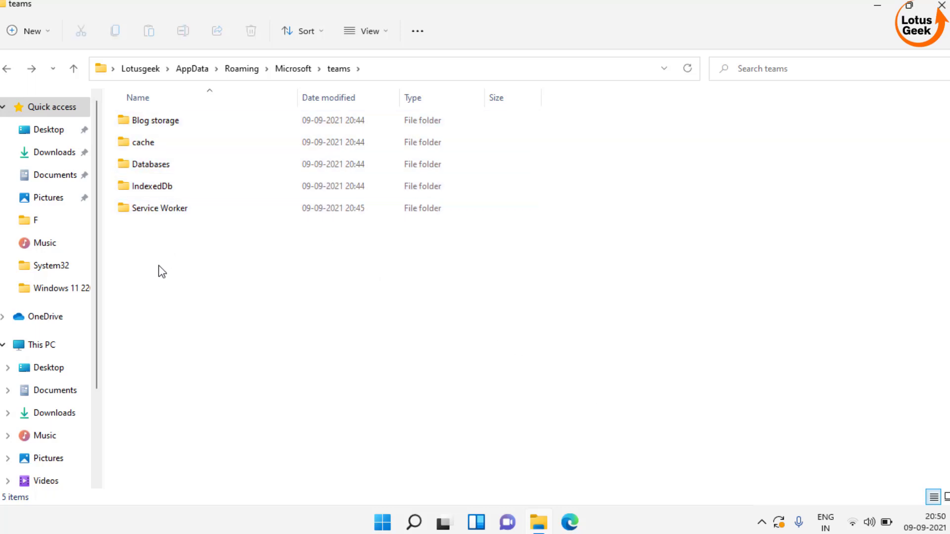
drag(158, 267, 187, 119)
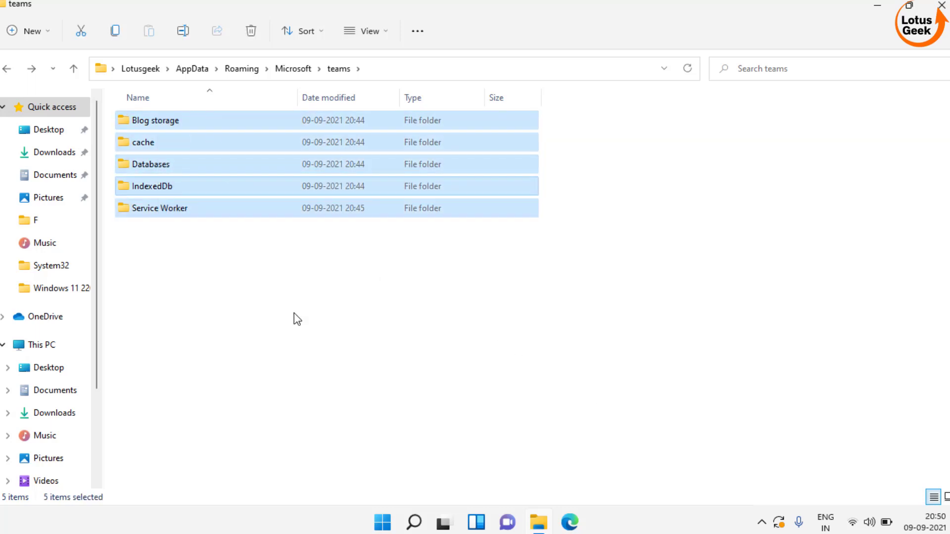
click(294, 318)
click(941, 5)
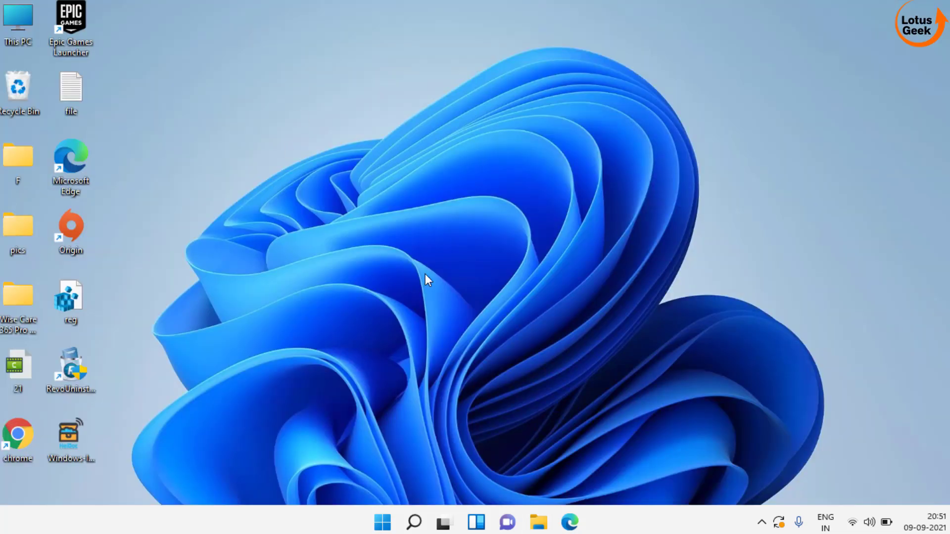